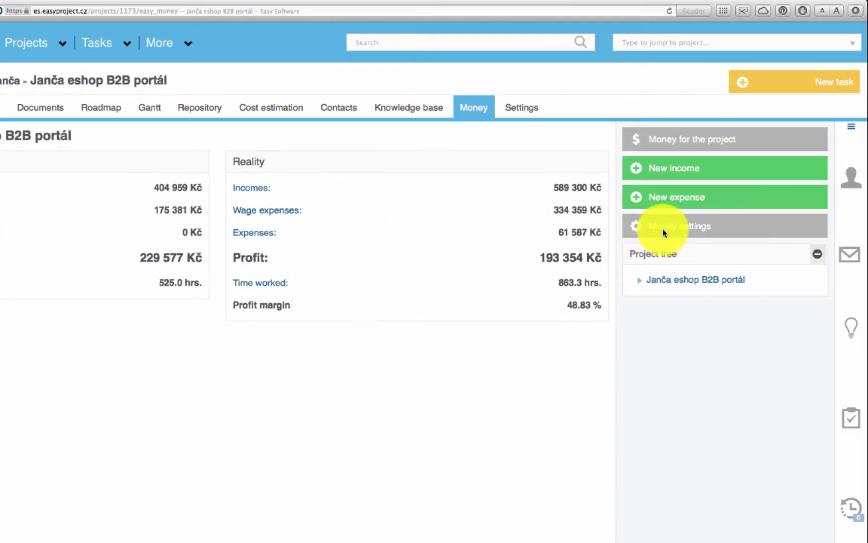
# - Review the hourly rates by role and by user in Money settings, then return to the budget overview
pyautogui.click(664, 231)
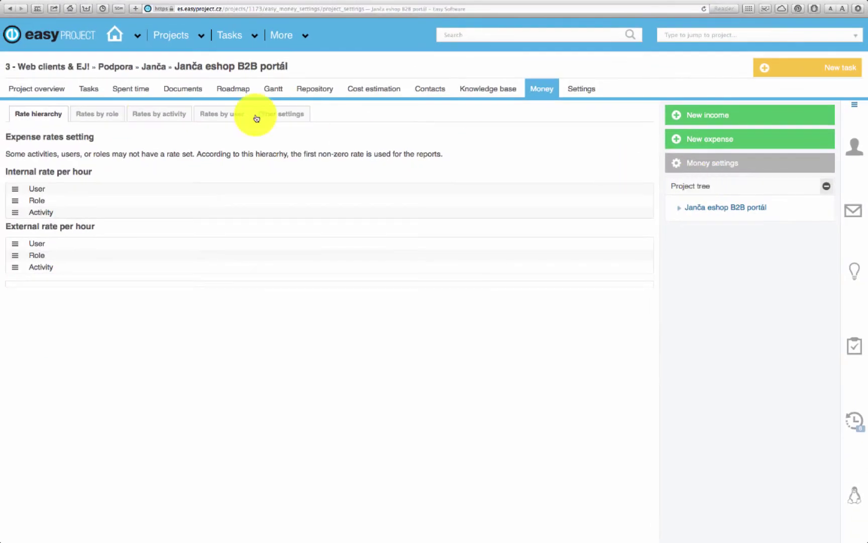
pyautogui.click(181, 145)
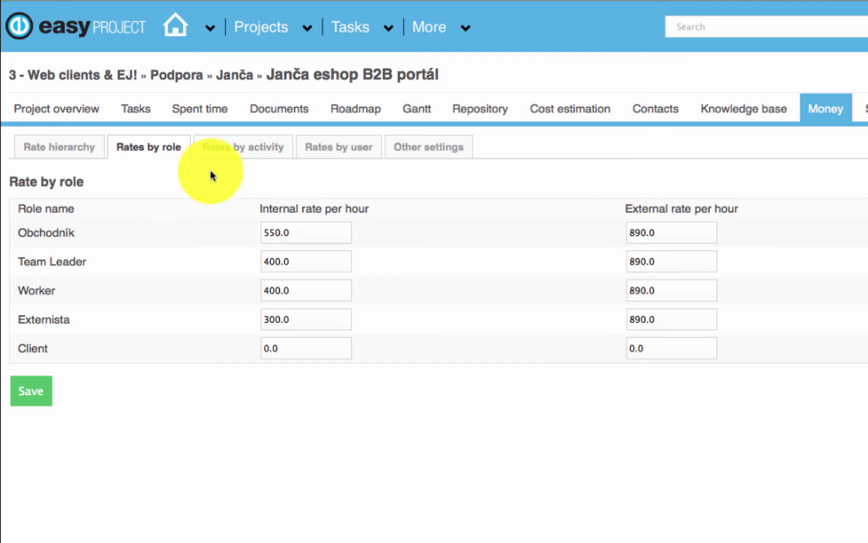
pyautogui.click(375, 145)
pyautogui.scroll(-1, 285, 186)
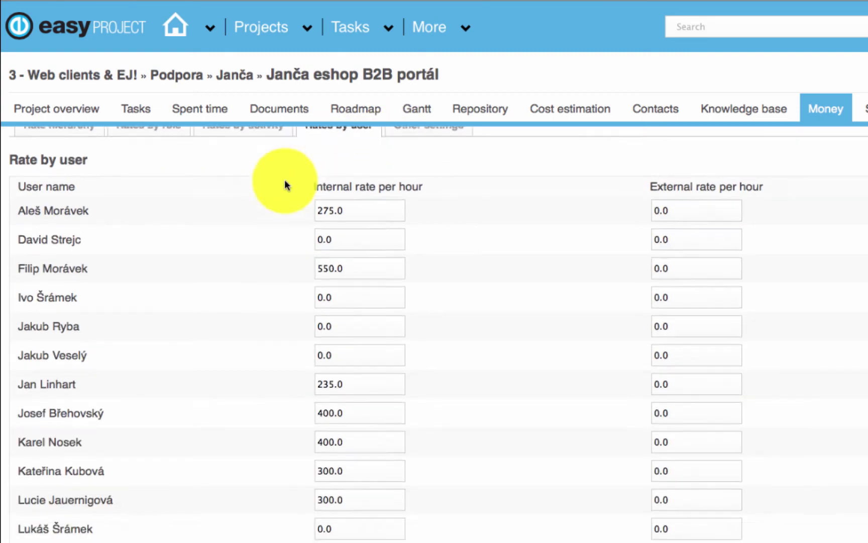
pyautogui.scroll(-3, 285, 186)
pyautogui.scroll(4, 285, 186)
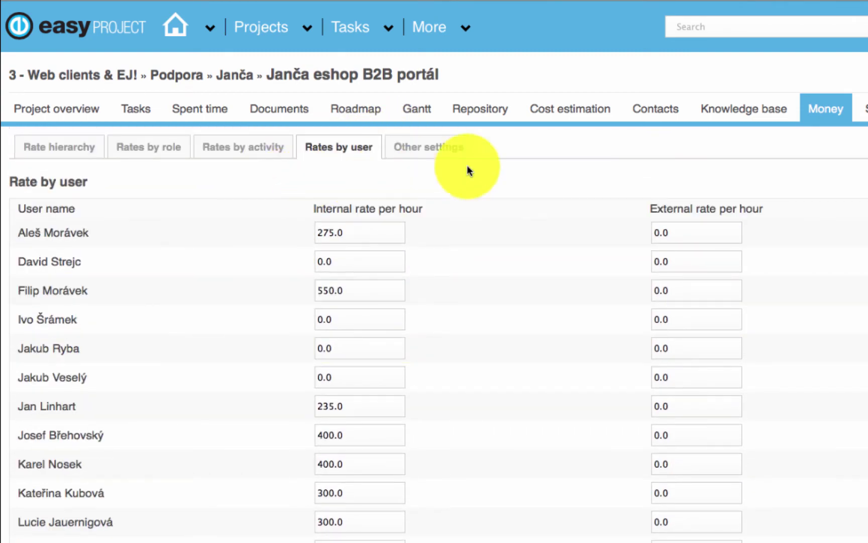
pyautogui.click(686, 88)
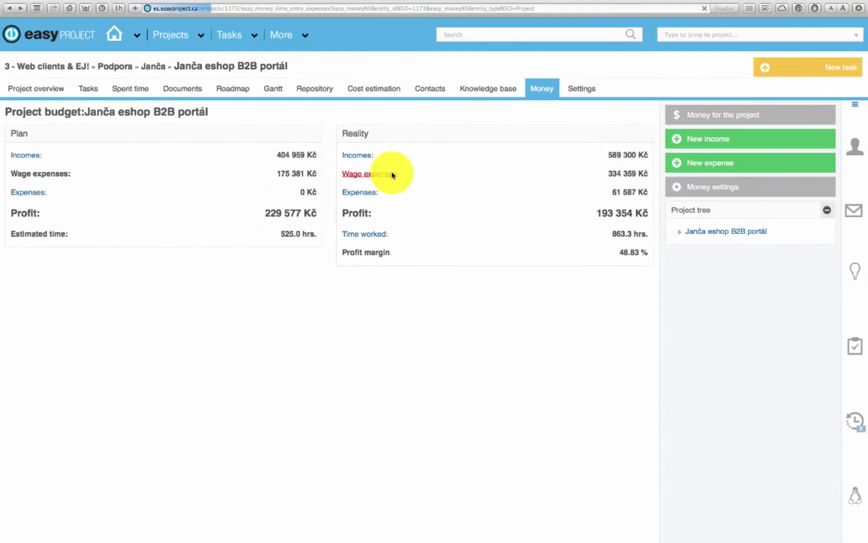
# - View the actual wage expenses breakdown, then go back to the Janča eshop B2B portál budget
pyautogui.click(305, 183)
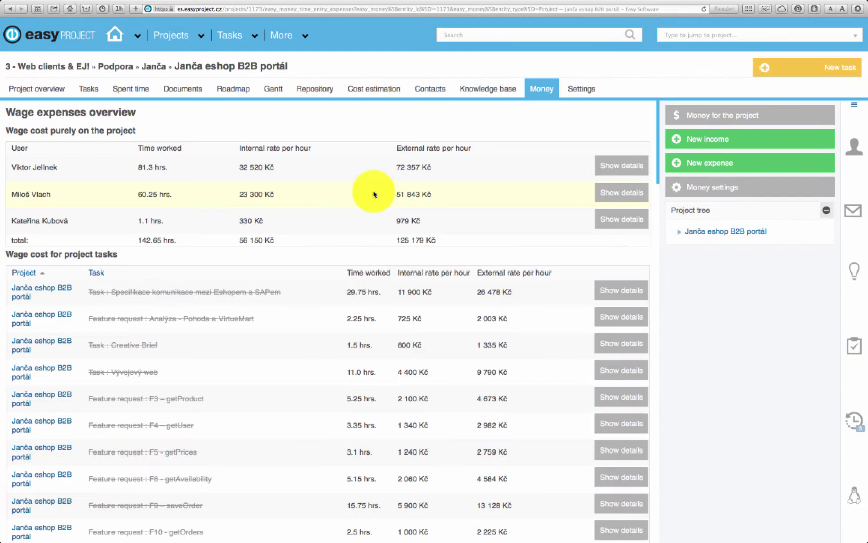
pyautogui.scroll(-10, 380, 202)
pyautogui.scroll(-5, 380, 202)
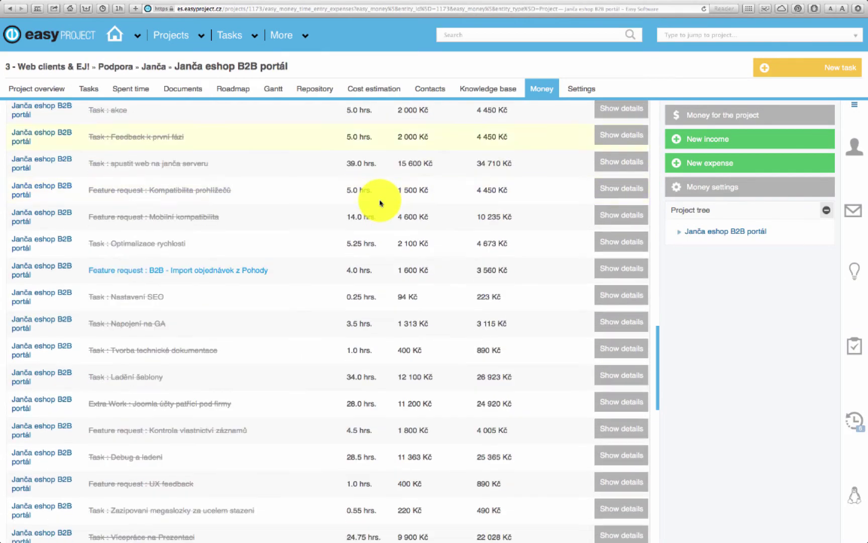
pyautogui.scroll(15, 380, 202)
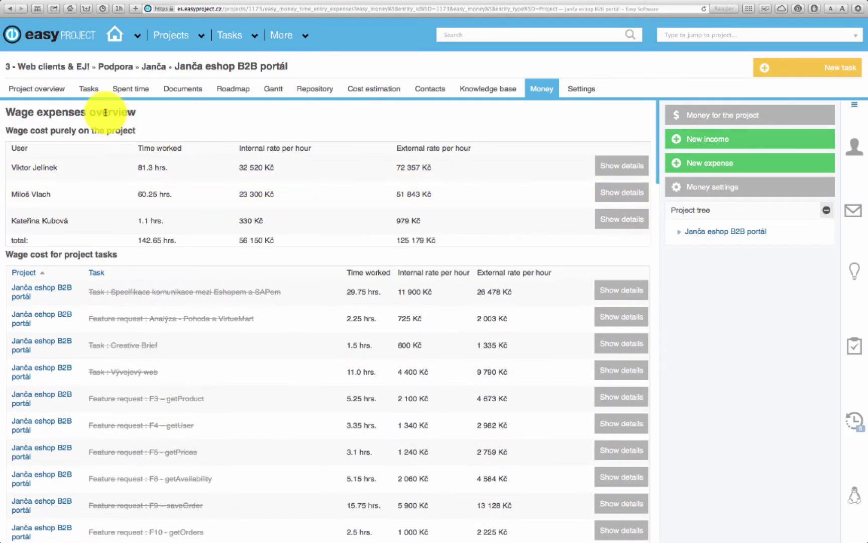
pyautogui.click(541, 100)
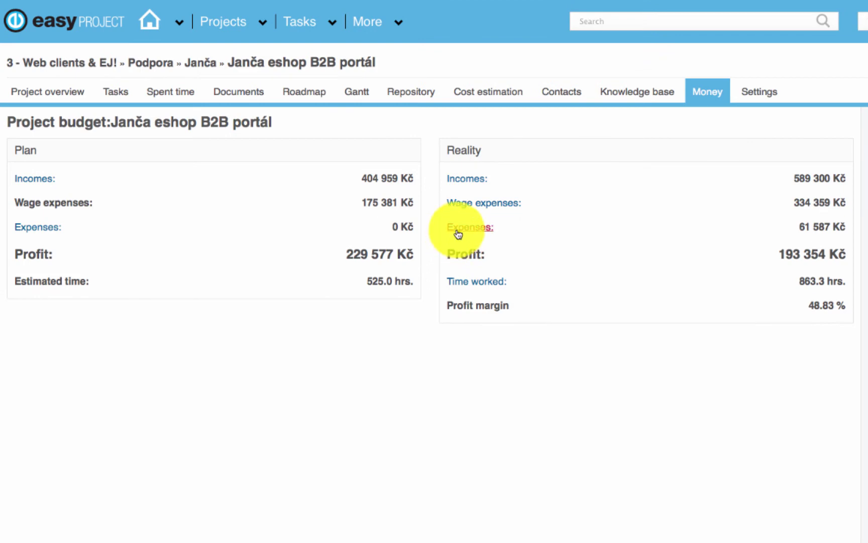
pyautogui.click(458, 232)
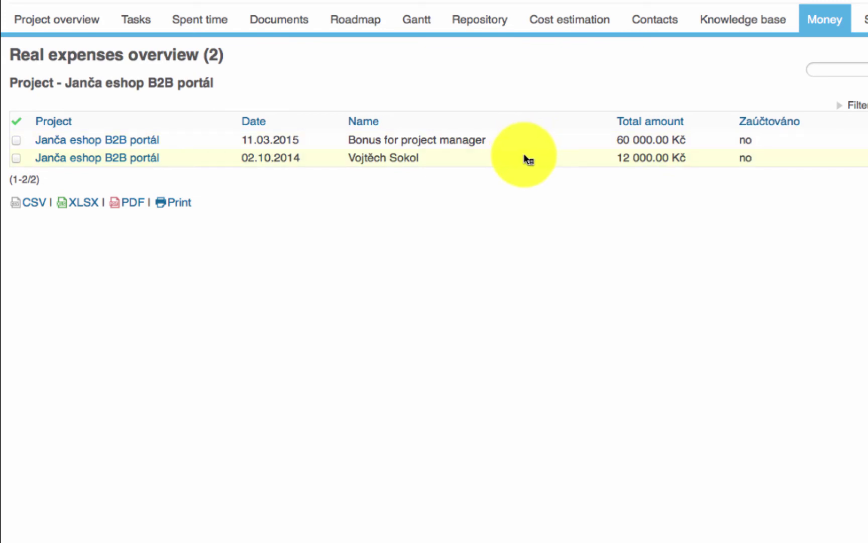
pyautogui.click(9, 9)
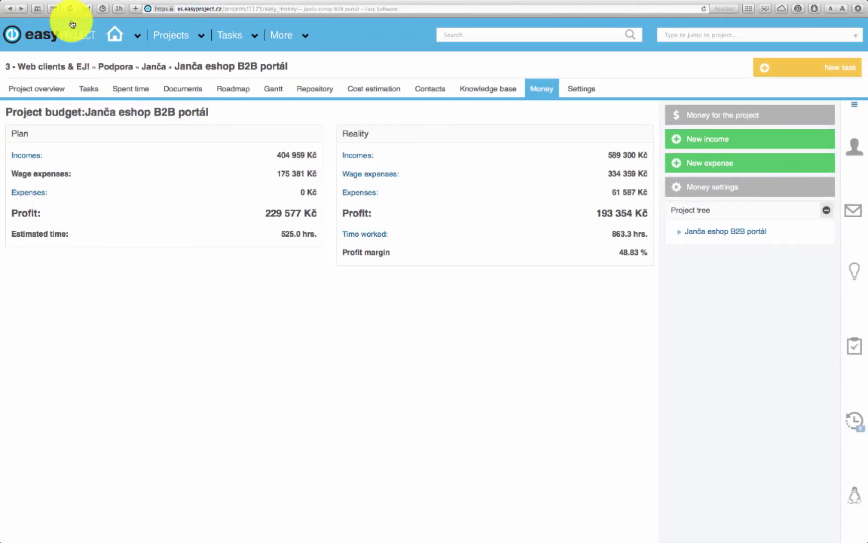